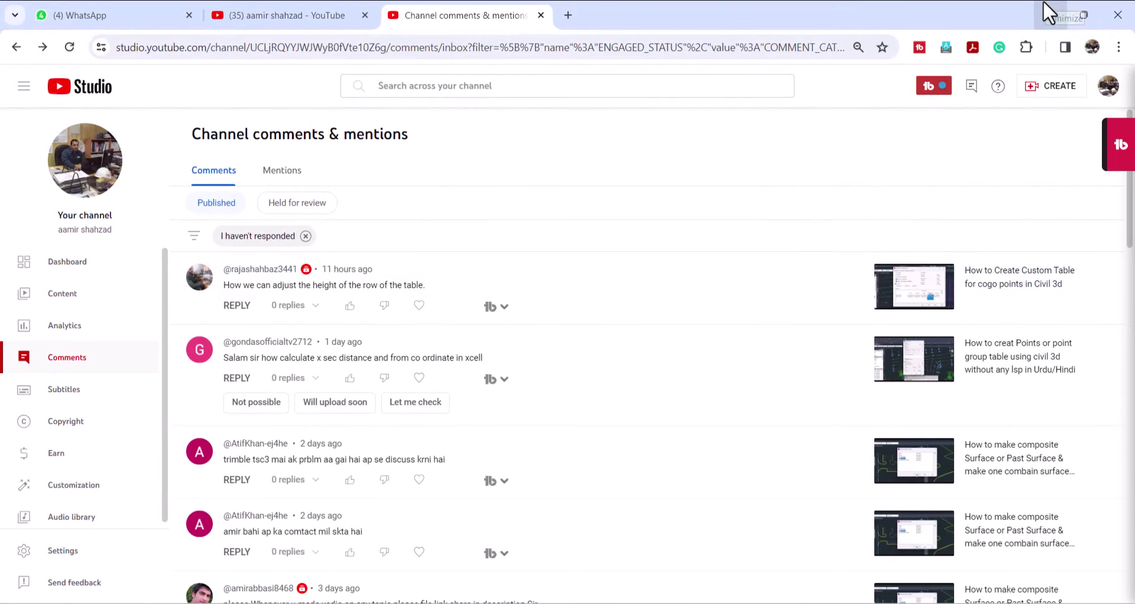
Bring up ManagePoints.dwg and zoom in and out over its three existing point tables.
{"action": "left_click", "coordinate": [301, 14]}
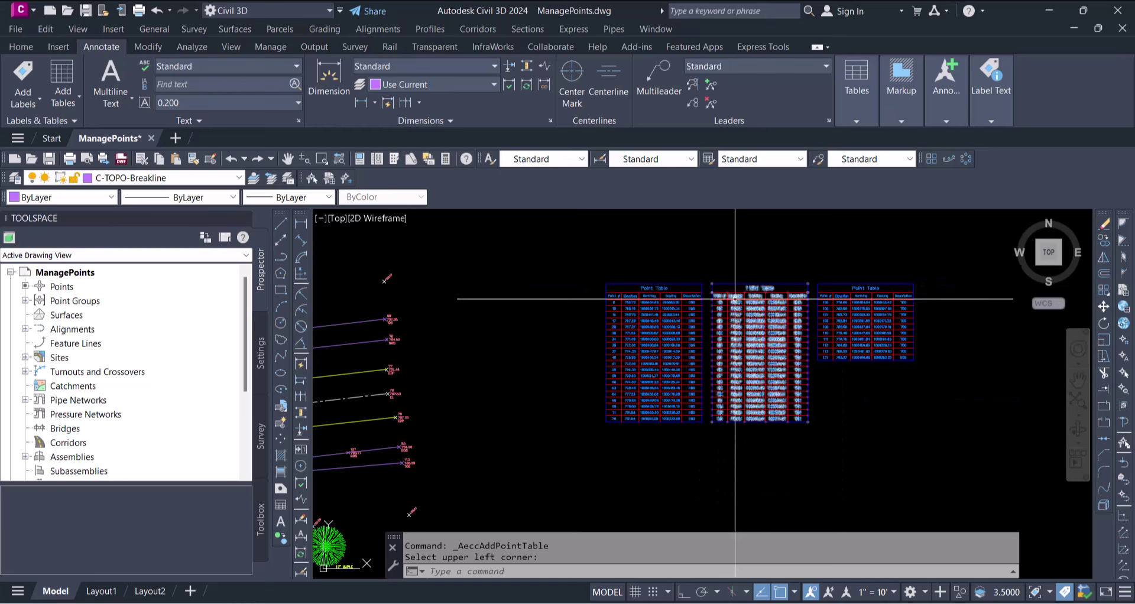
{"action": "scroll", "coordinate": [684, 306], "scroll_direction": "up", "scroll_amount": 2}
{"action": "scroll", "coordinate": [683, 306], "scroll_direction": "up", "scroll_amount": 2}
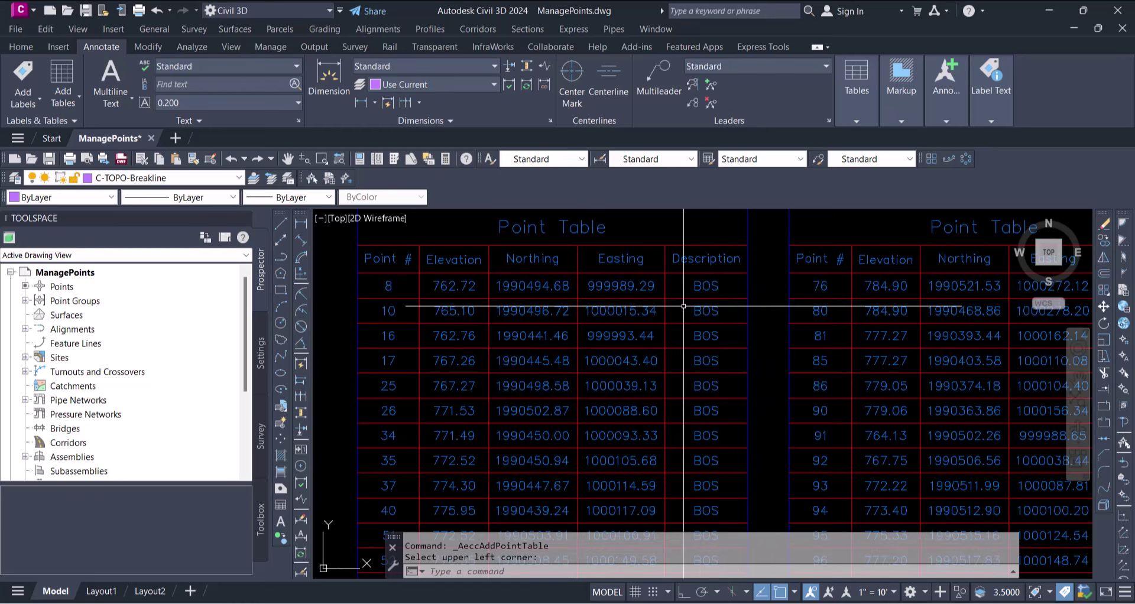
{"action": "scroll", "coordinate": [683, 306], "scroll_direction": "down", "scroll_amount": 2}
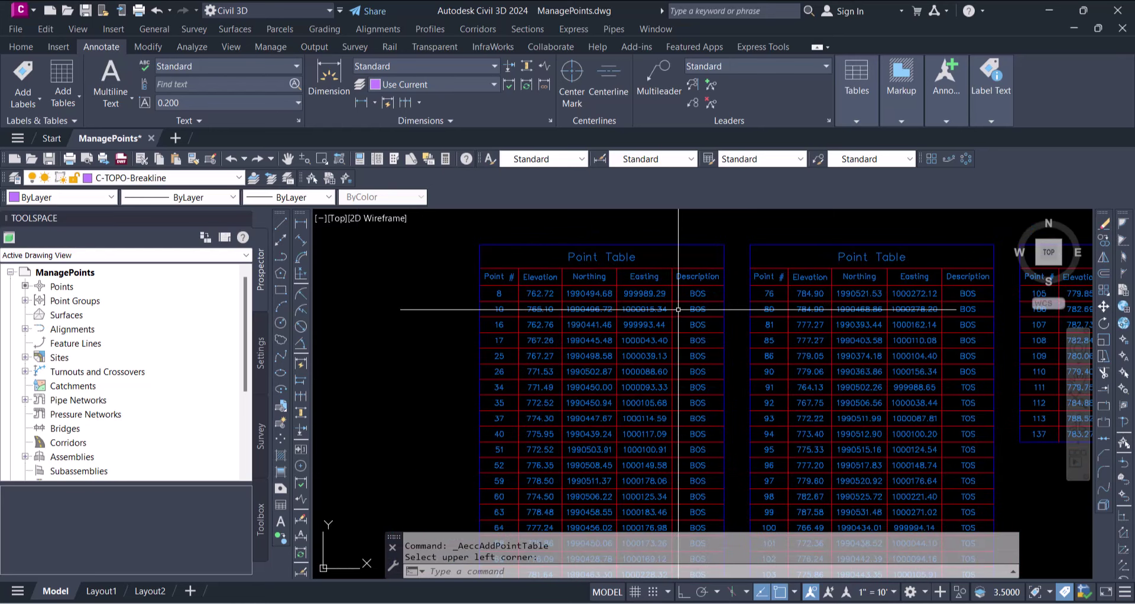
{"action": "scroll", "coordinate": [674, 327], "scroll_direction": "down", "scroll_amount": 2}
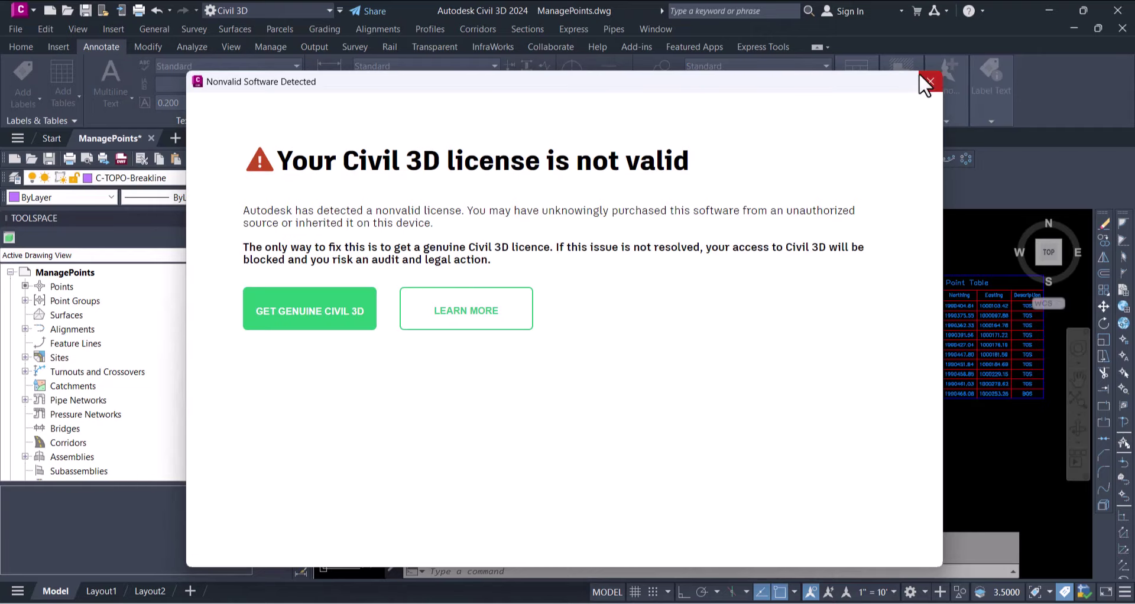
Dismiss the license warning and expand Point > Table Styles in the Settings tree.
{"action": "left_click", "coordinate": [925, 81]}
{"action": "left_click", "coordinate": [264, 349]}
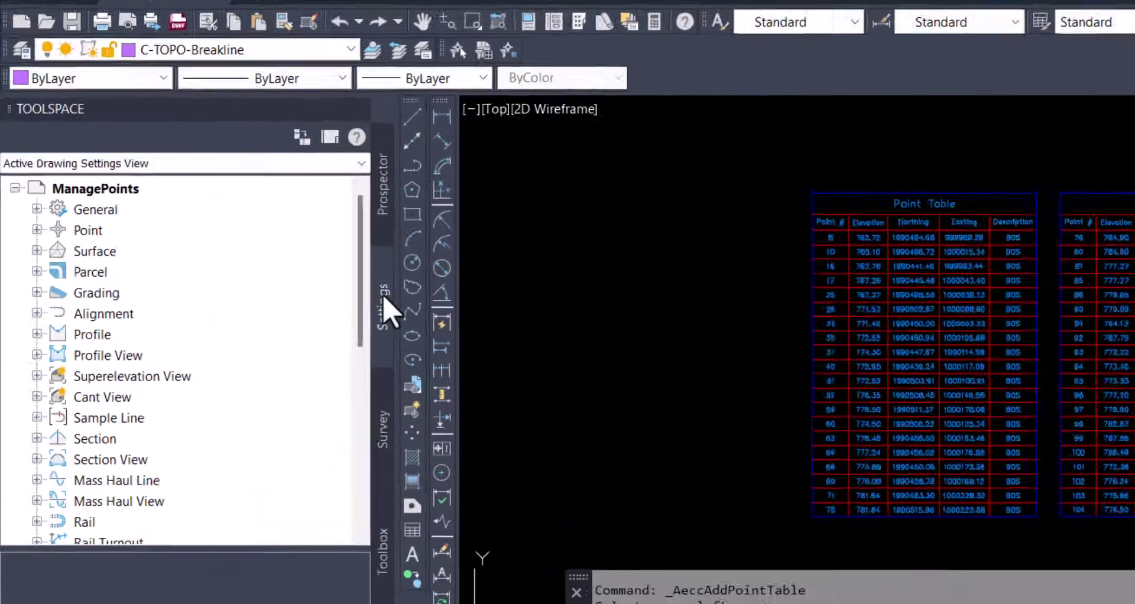
{"action": "left_click", "coordinate": [52, 138]}
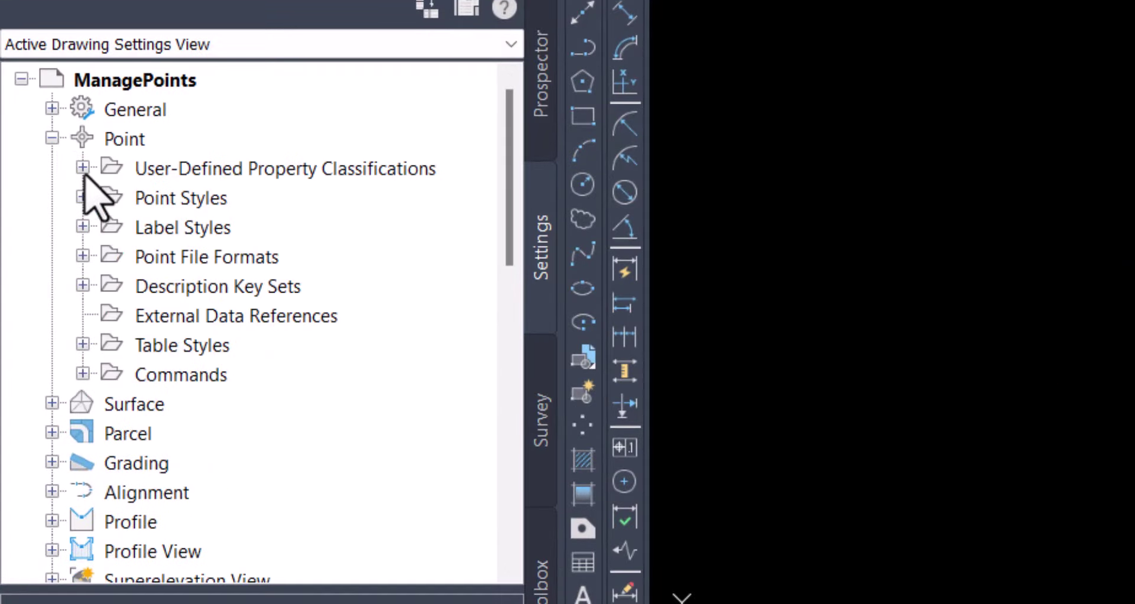
{"action": "left_click", "coordinate": [82, 344]}
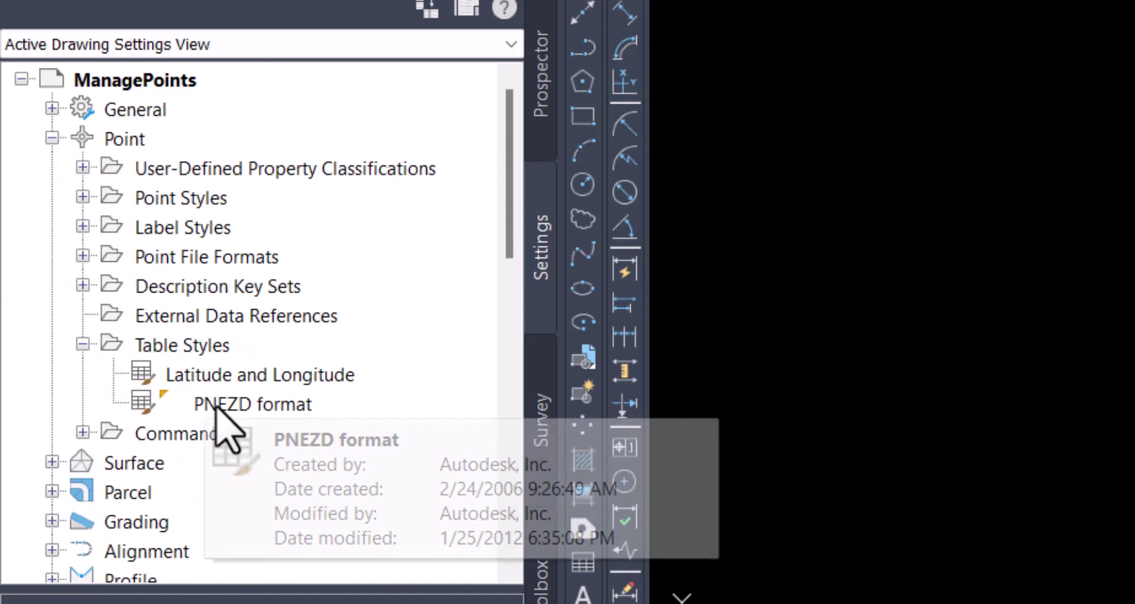
Copy the PNEZD format table style and view the copy's text height settings.
{"action": "right_click", "coordinate": [270, 408]}
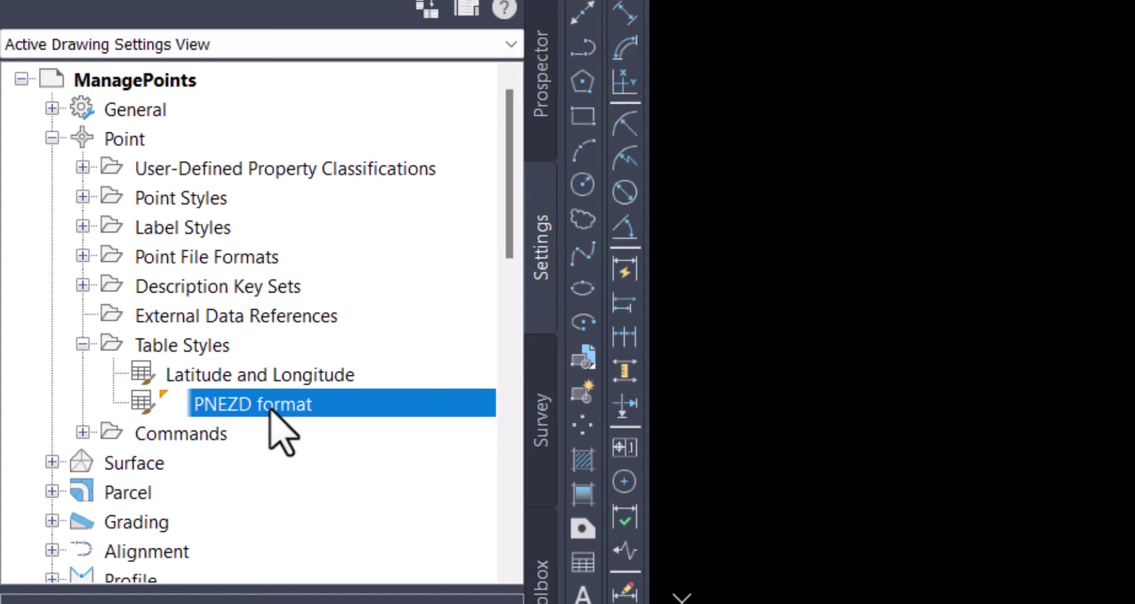
{"action": "left_click", "coordinate": [352, 464]}
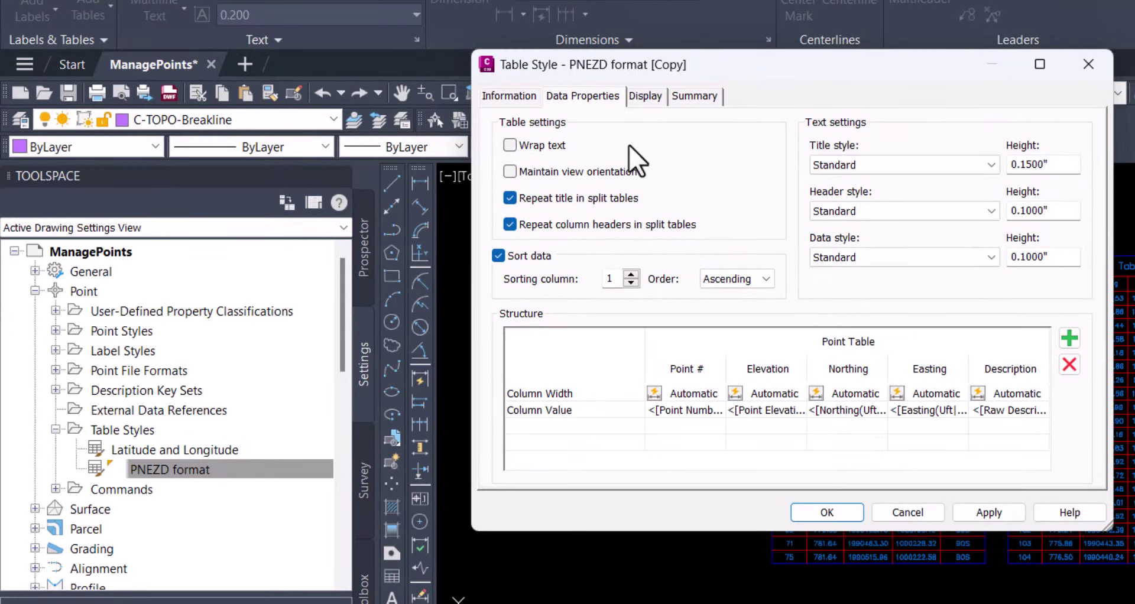
{"action": "left_click", "coordinate": [497, 92]}
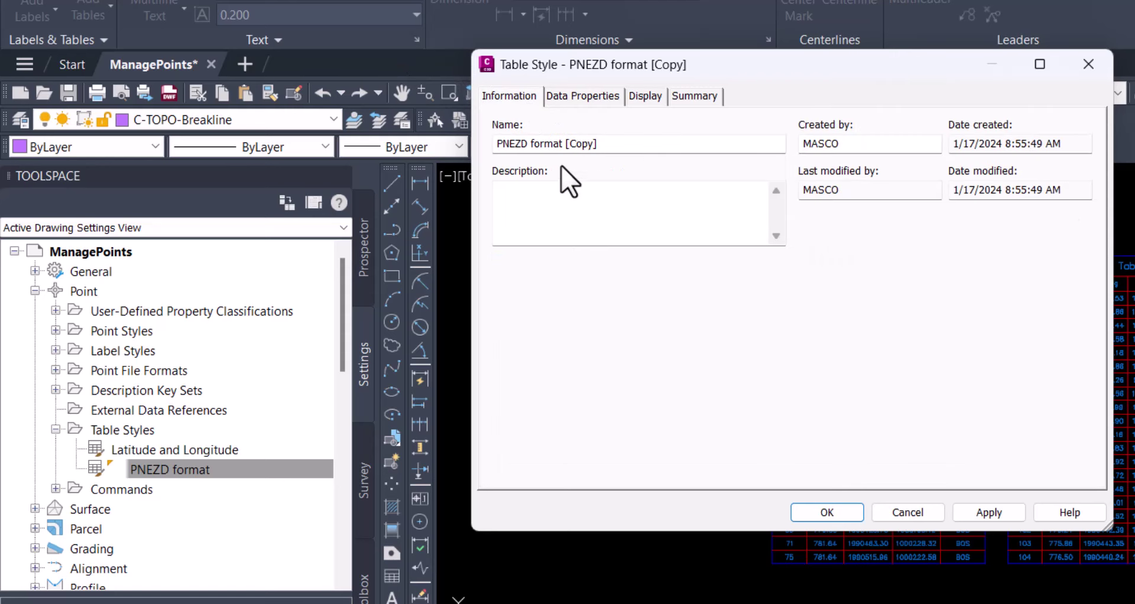
{"action": "left_click", "coordinate": [572, 100]}
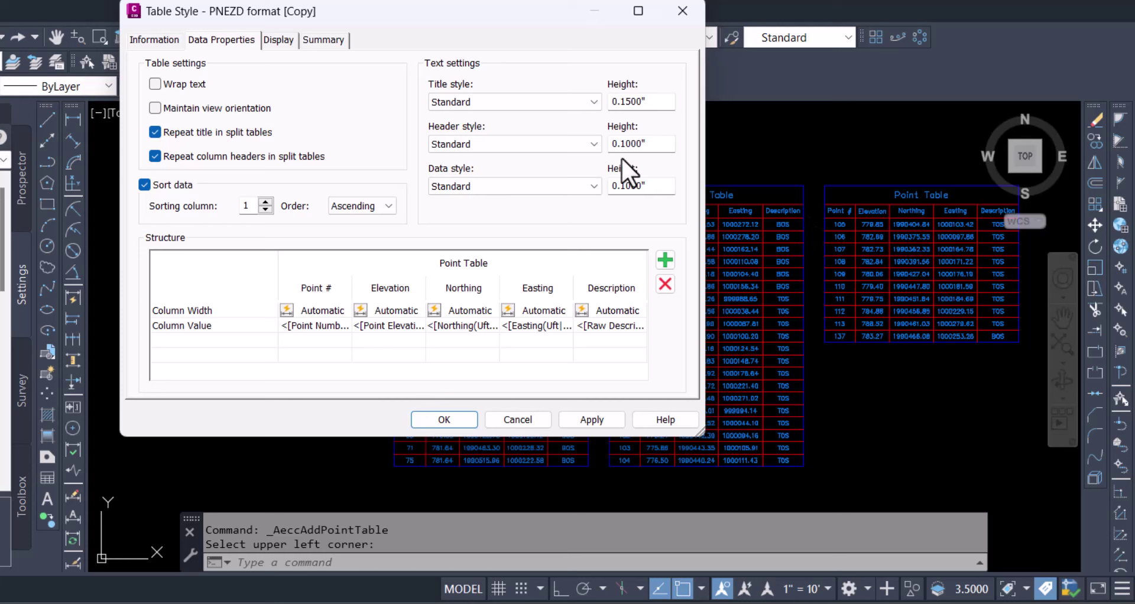
Set PNEZD format [Copy] header height to 0.2000" and data height to 0.2500", then save.
{"action": "left_click_drag", "start_coordinate": [651, 144], "coordinate": [625, 144]}
{"action": "key", "text": "BackSpace"}
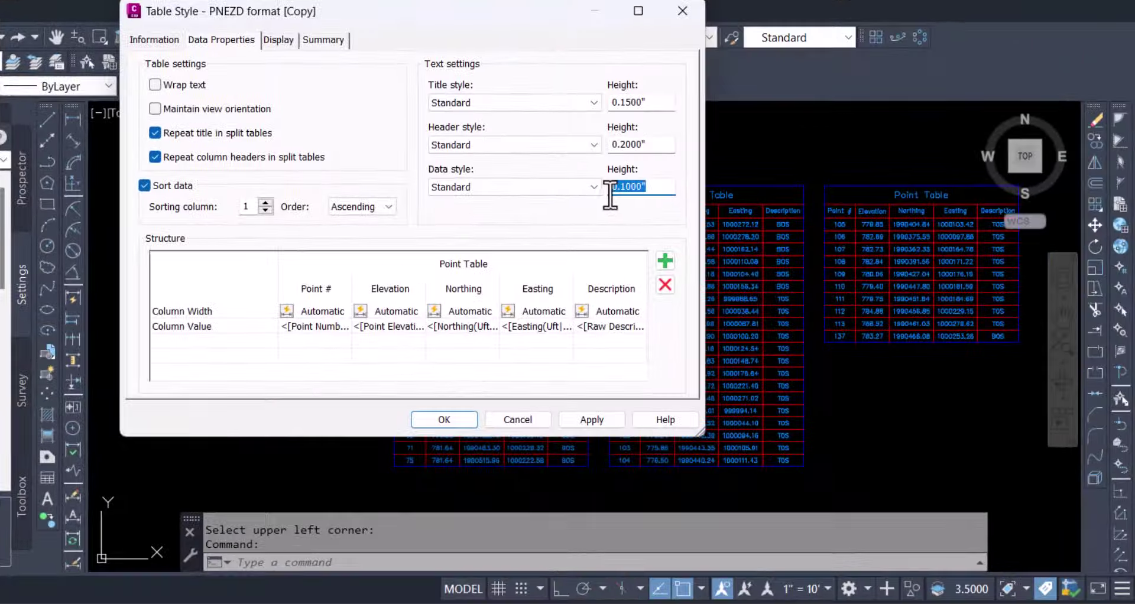
{"action": "type", "text": ".25"}
{"action": "left_click", "coordinate": [403, 331]}
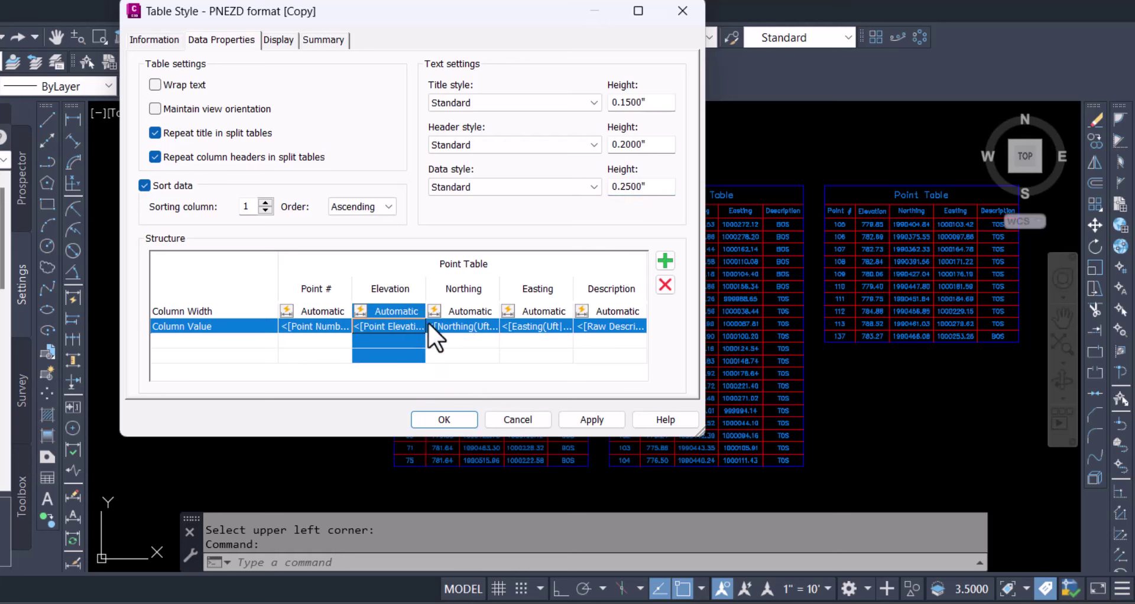
{"action": "left_click", "coordinate": [449, 420]}
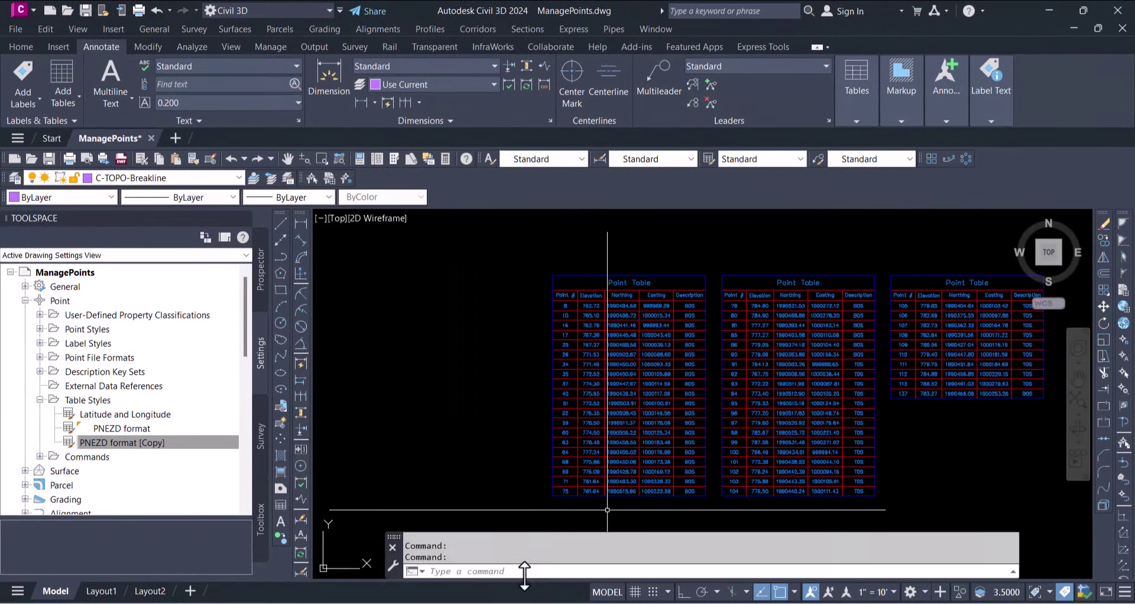
Start a new point table using PNEZD format [Copy] for the Breaklines point group.
{"action": "left_click", "coordinate": [157, 440]}
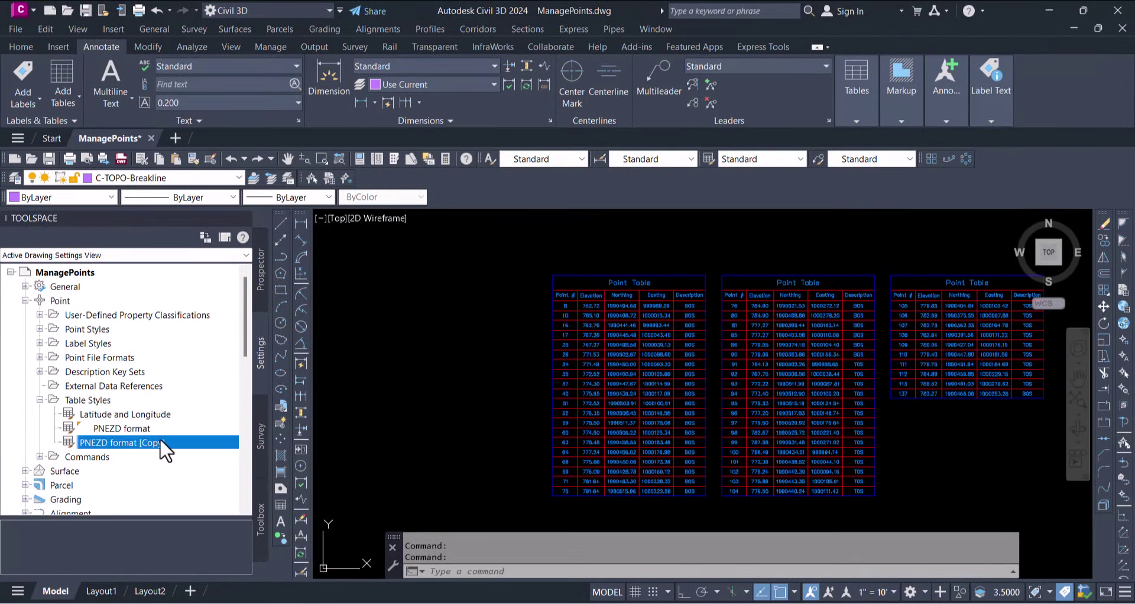
{"action": "left_click", "coordinate": [75, 93]}
{"action": "left_click", "coordinate": [88, 119]}
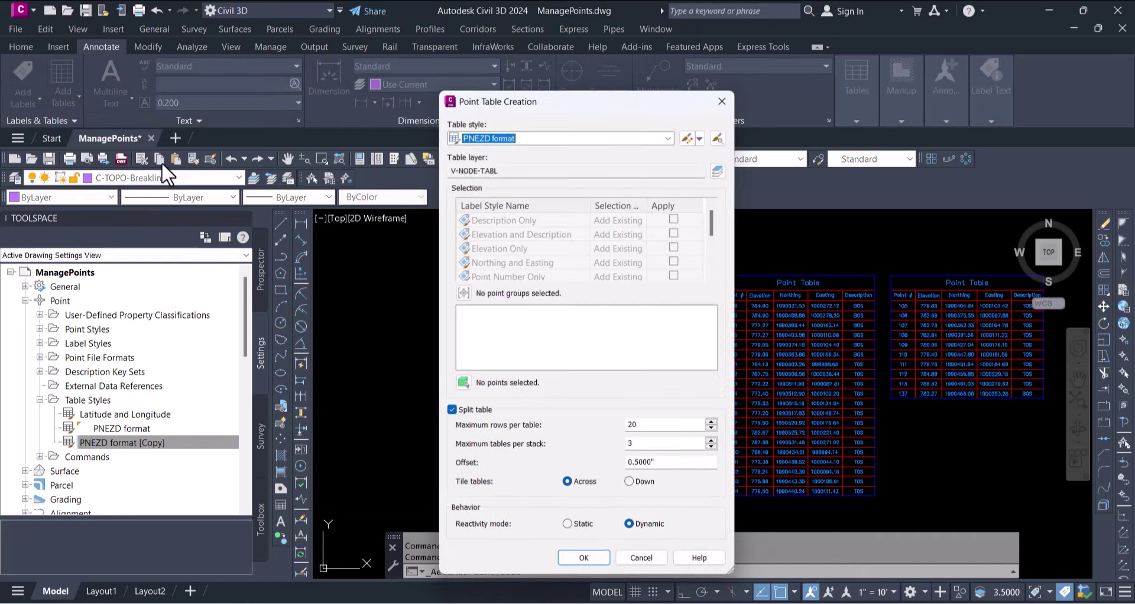
{"action": "left_click", "coordinate": [608, 138]}
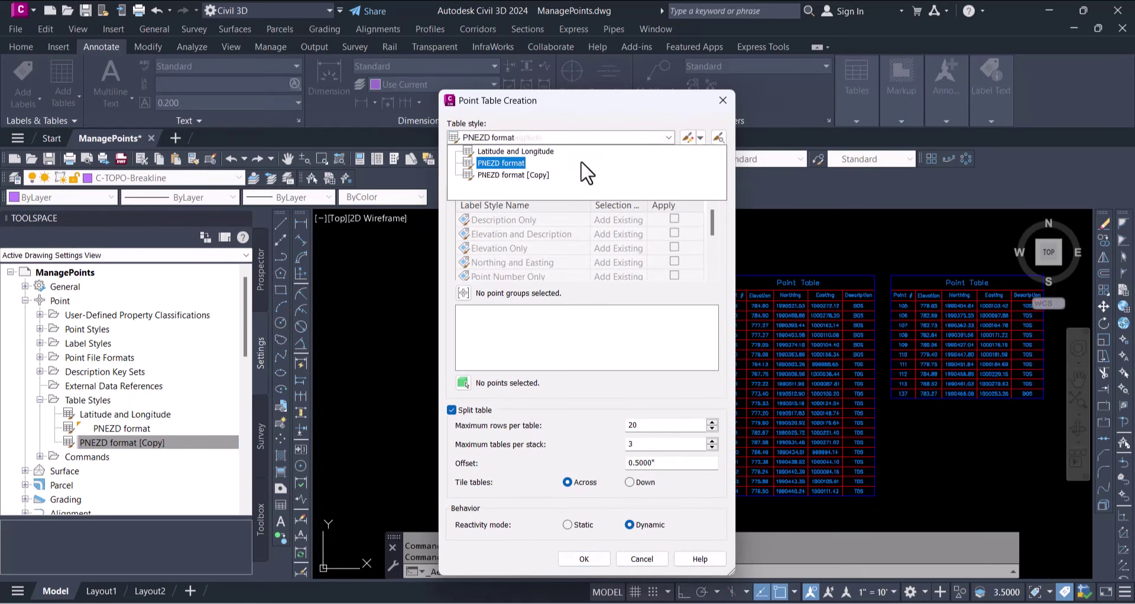
{"action": "left_click", "coordinate": [522, 178]}
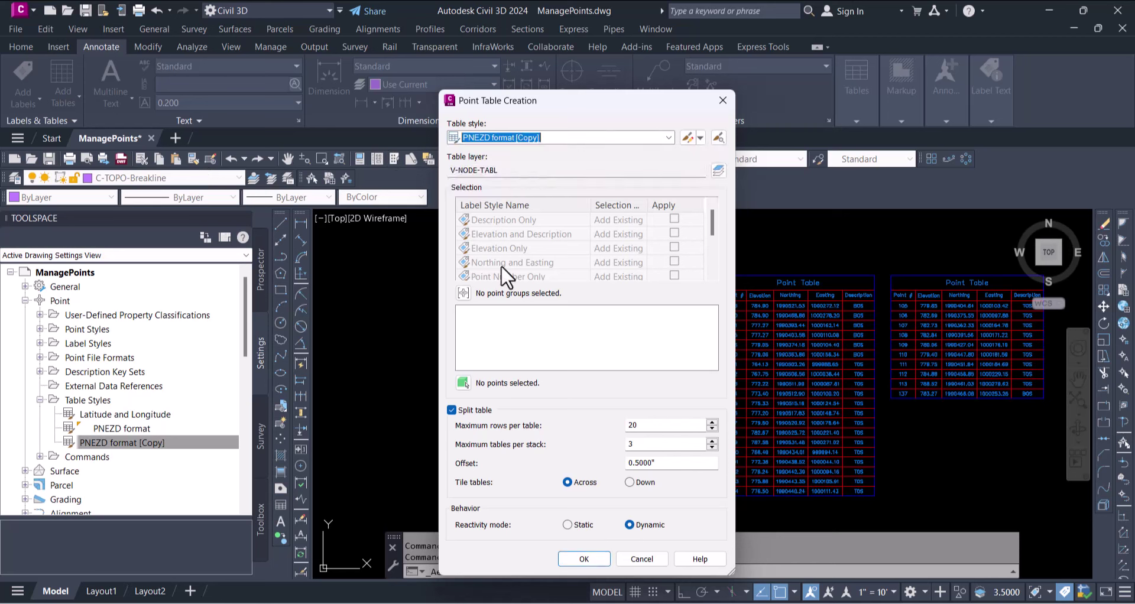
{"action": "left_click", "coordinate": [462, 292]}
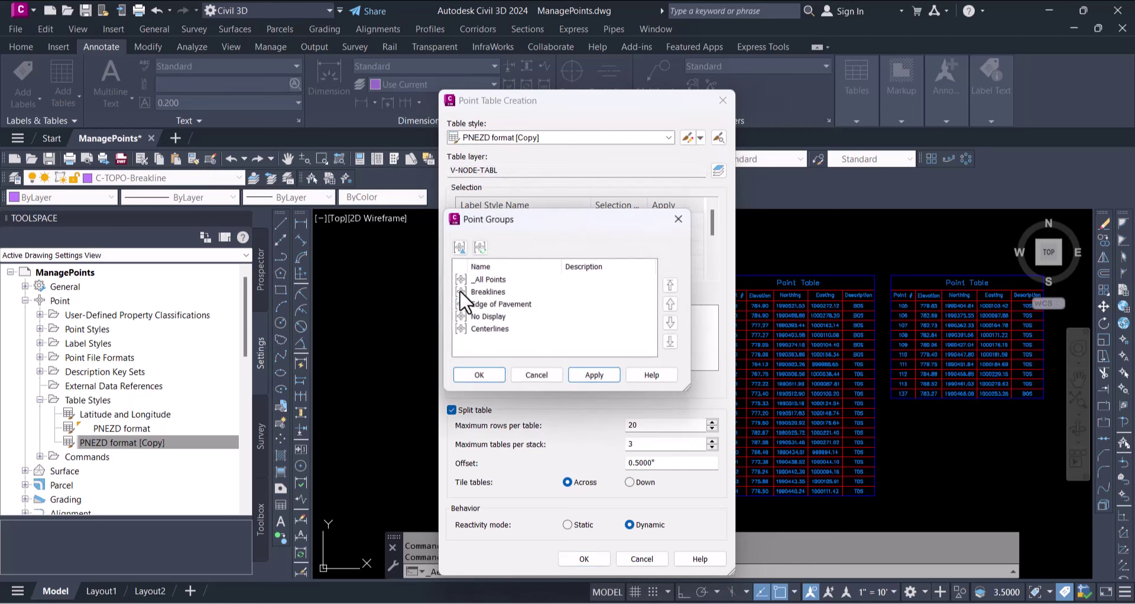
{"action": "left_click", "coordinate": [494, 292]}
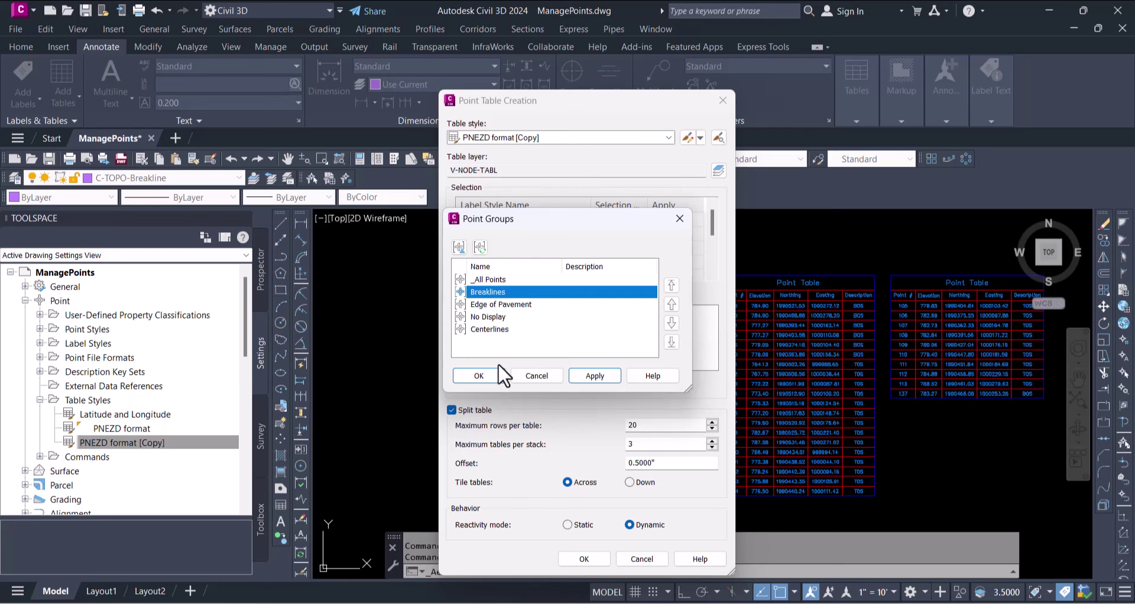
{"action": "left_click", "coordinate": [496, 378]}
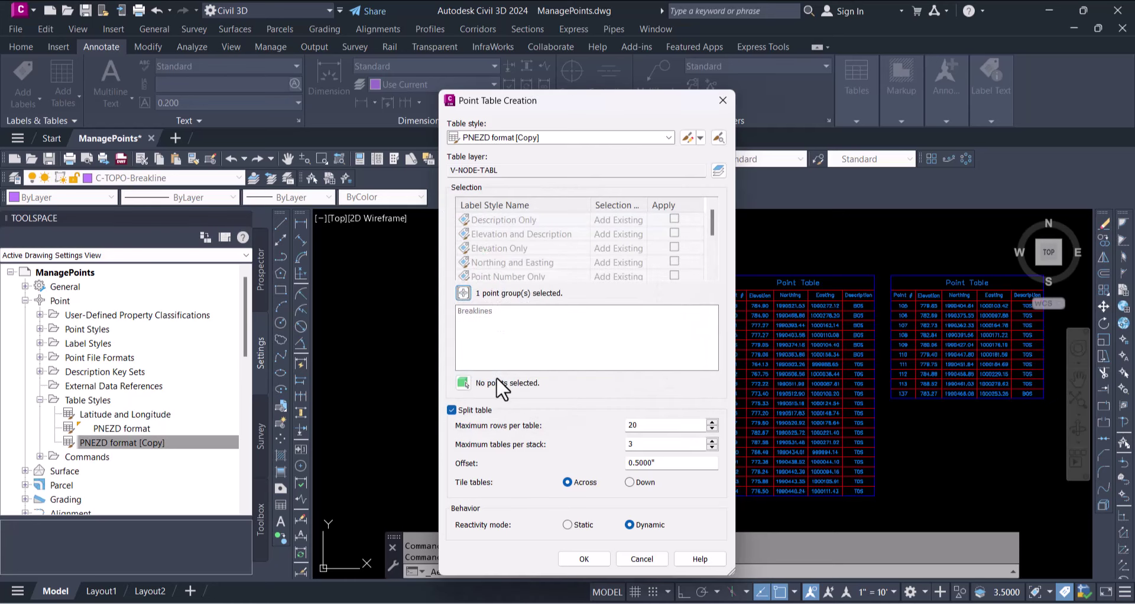
{"action": "left_click", "coordinate": [586, 560]}
{"action": "scroll", "coordinate": [531, 356], "scroll_direction": "down", "scroll_amount": 2}
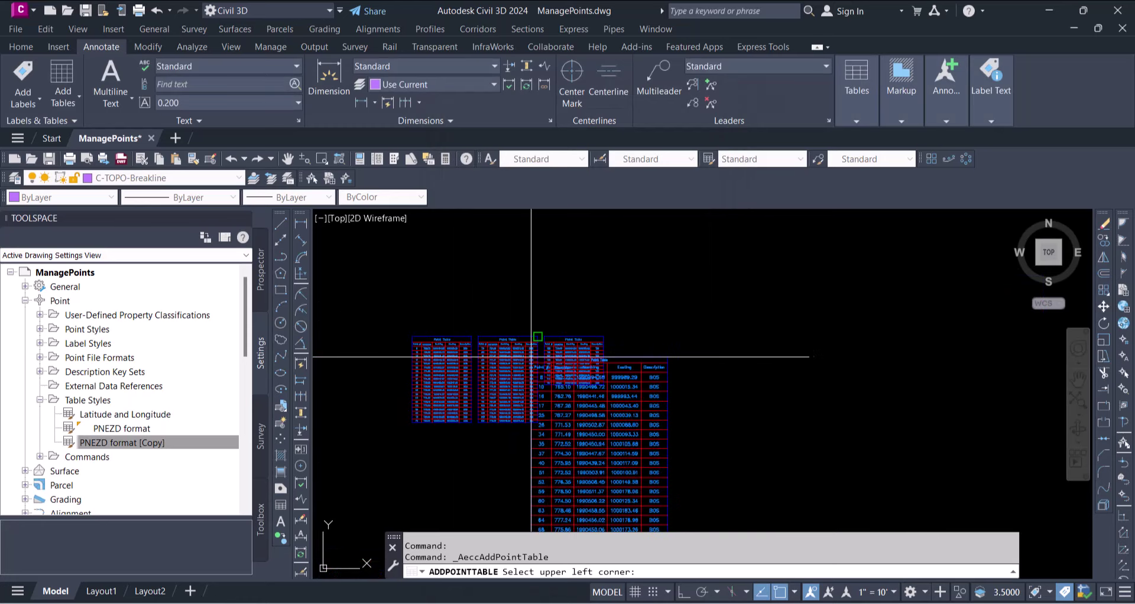
Place the new Breaklines point table beside the old ones and zoom in on its taller rows.
{"action": "left_click", "coordinate": [625, 334]}
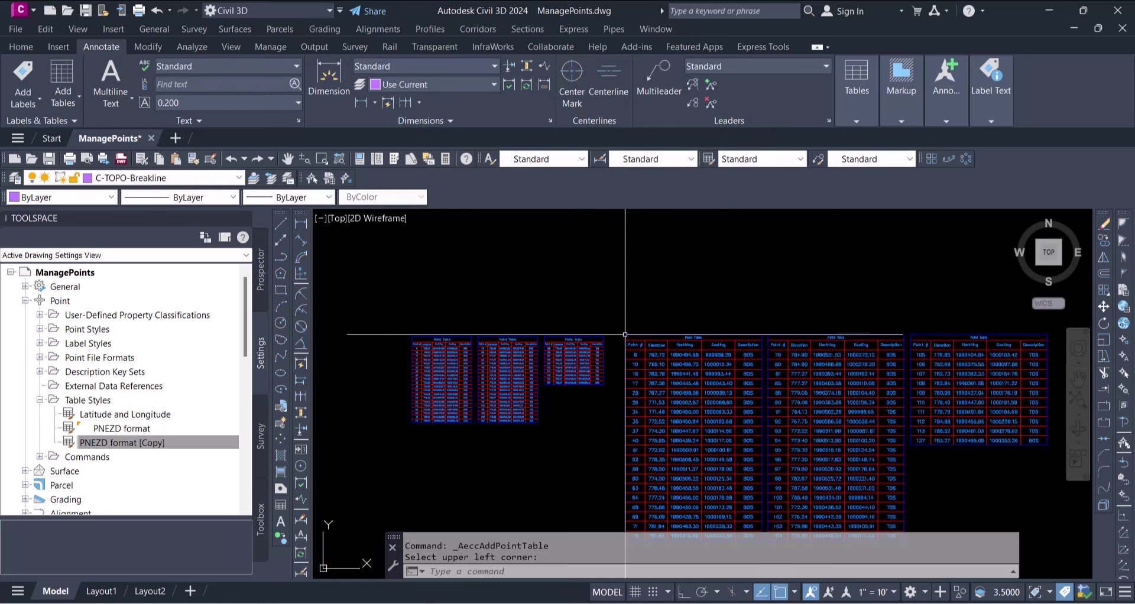
{"action": "scroll", "coordinate": [650, 334], "scroll_direction": "up", "scroll_amount": 2}
{"action": "scroll", "coordinate": [651, 331], "scroll_direction": "up", "scroll_amount": 1}
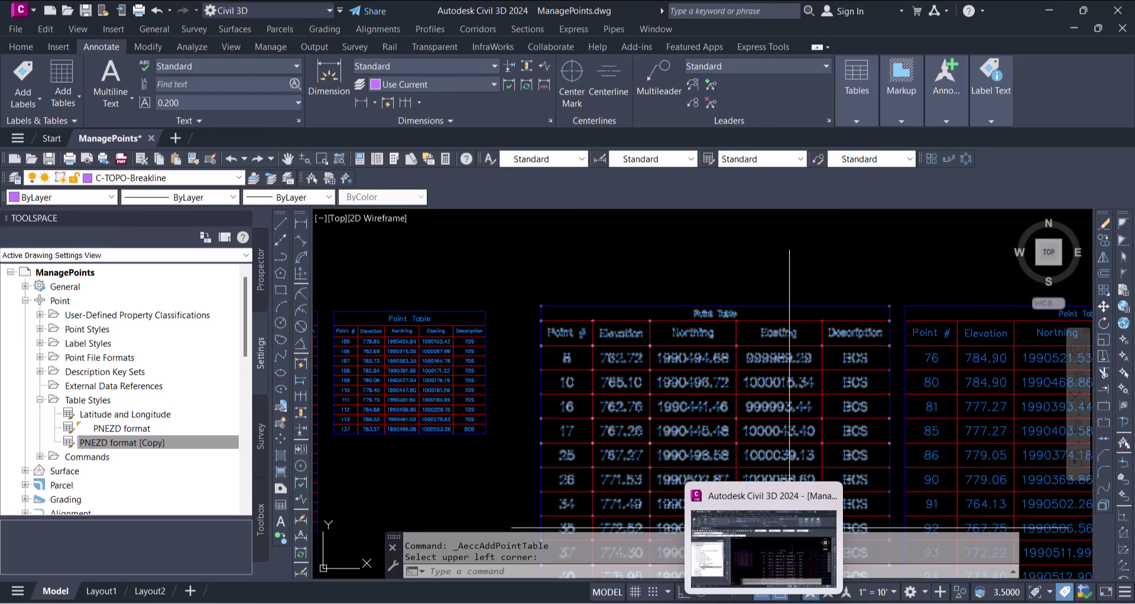
Return to YouTube Studio's Channel comments & mentions page in the browser.
{"action": "left_click", "coordinate": [621, 562]}
{"action": "left_click", "coordinate": [563, 15]}
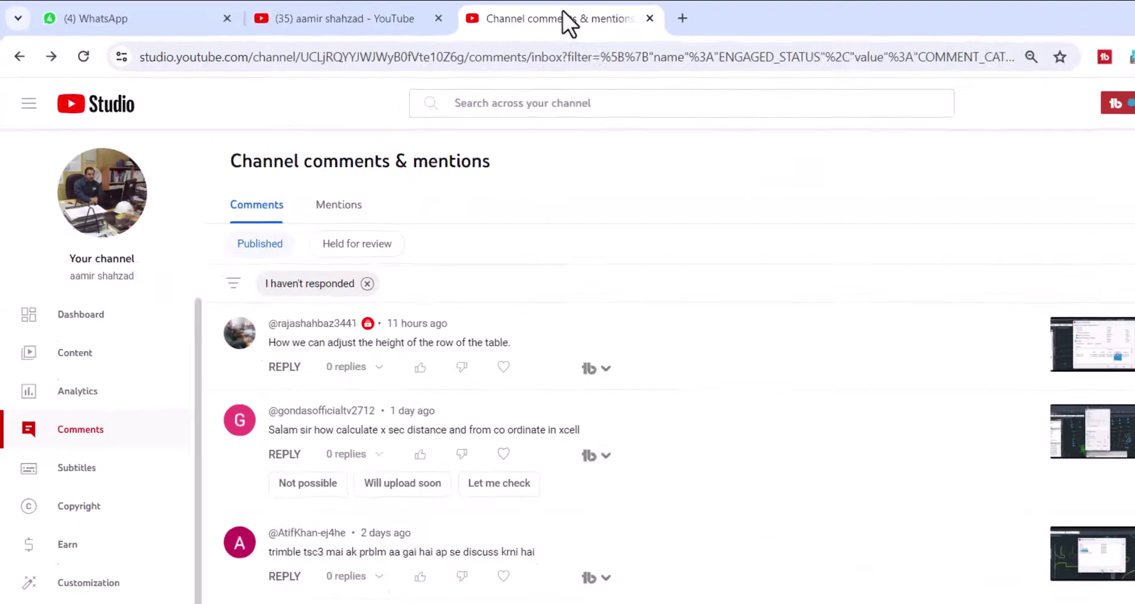